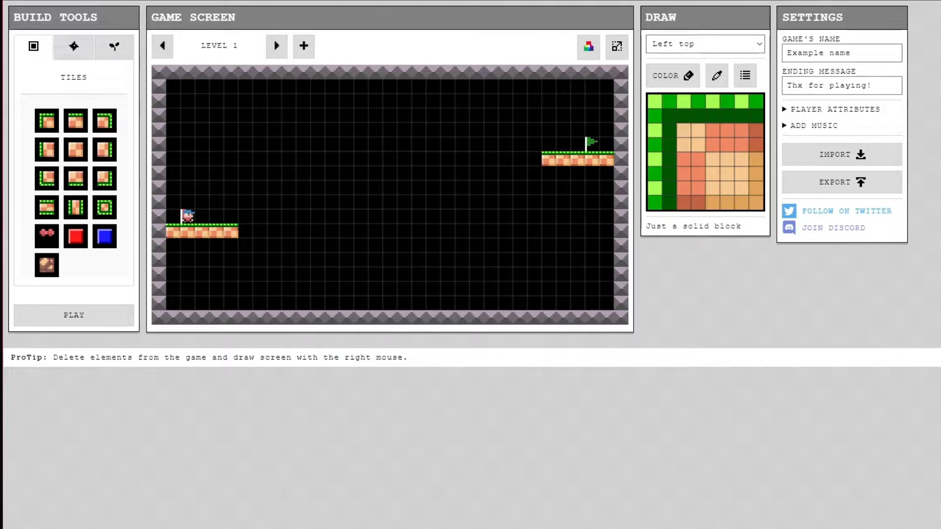
# Step: View the game's start screen and ending screen, and return to Level 1
pyautogui.click(162, 46)
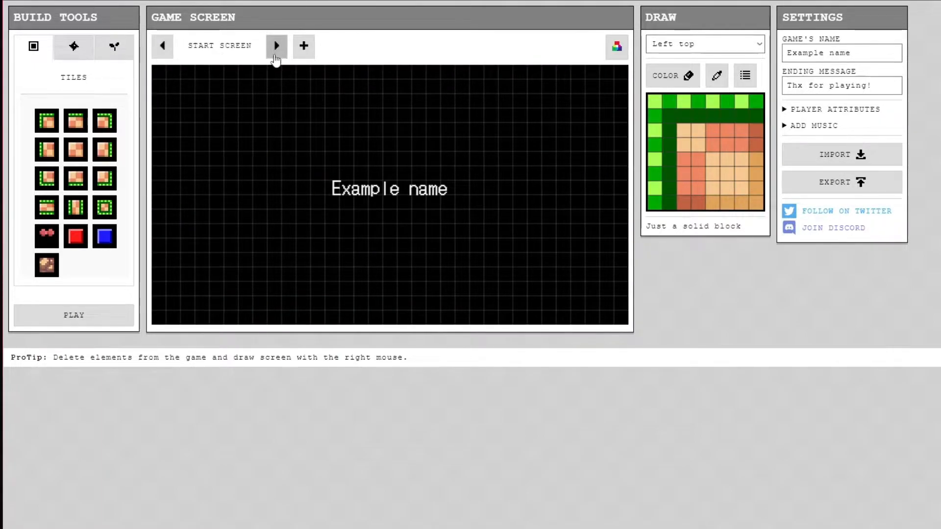
pyautogui.click(274, 58)
pyautogui.click(274, 58)
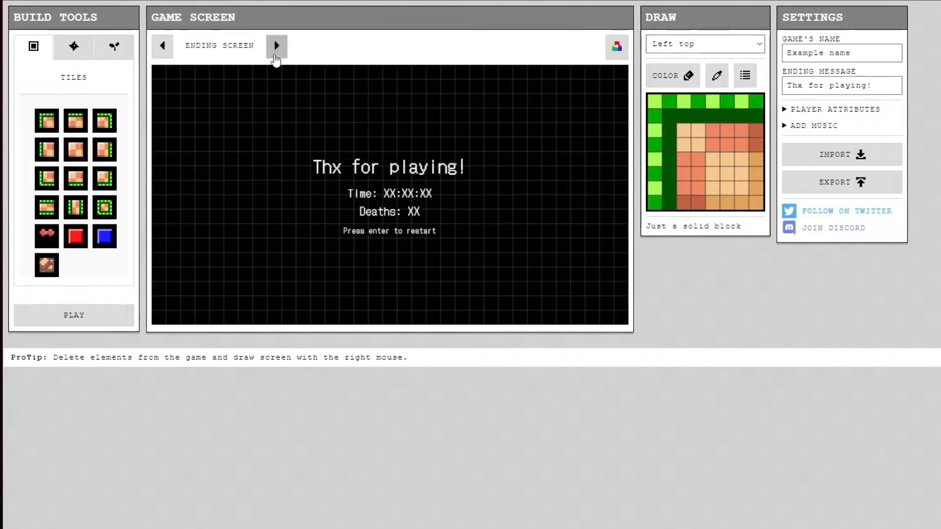
pyautogui.click(164, 46)
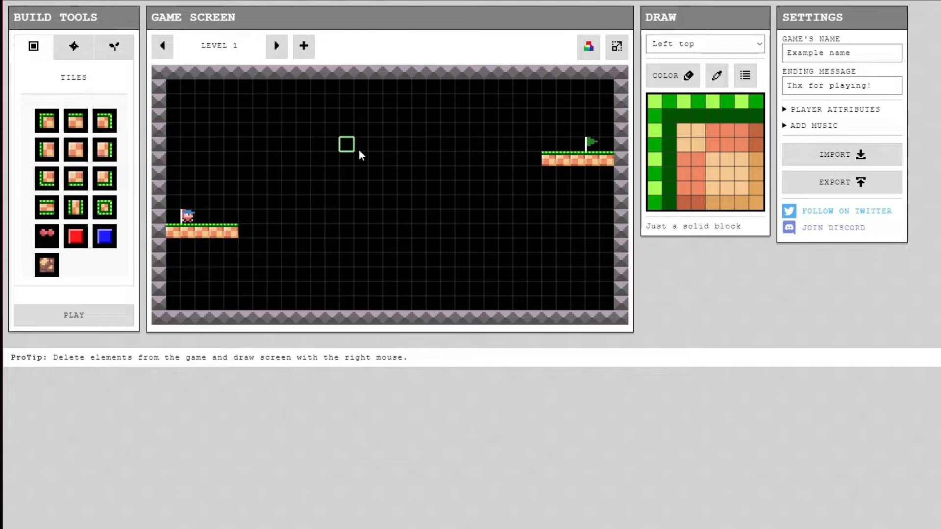
# Step: Add a second level to the game, switch between the levels and screens, and delete Level 2
pyautogui.click(308, 45)
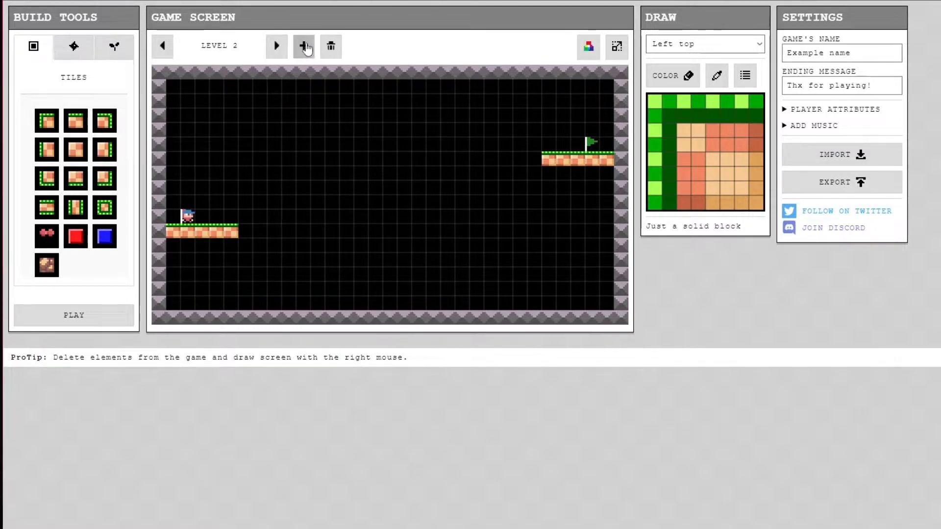
pyautogui.click(278, 46)
pyautogui.click(162, 45)
pyautogui.click(232, 116)
pyautogui.click(162, 46)
pyautogui.click(276, 46)
pyautogui.rightClick(243, 101)
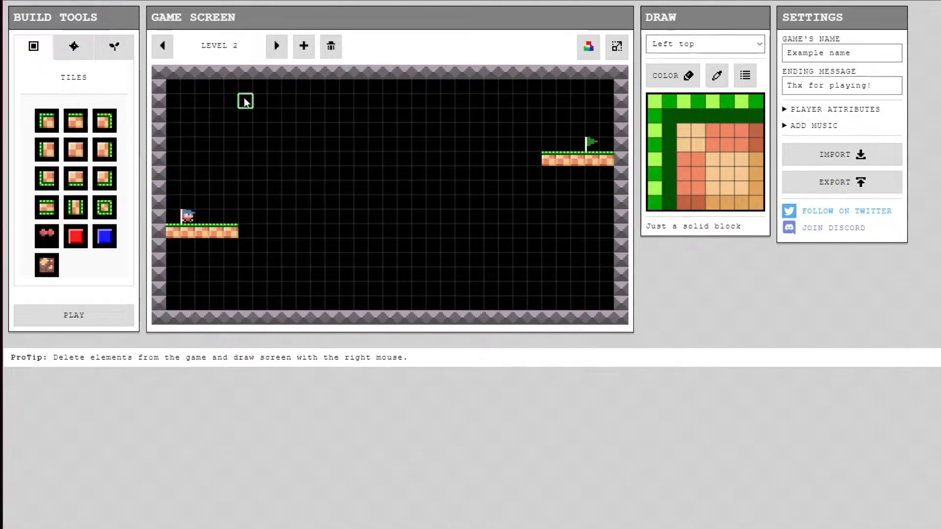
pyautogui.click(331, 52)
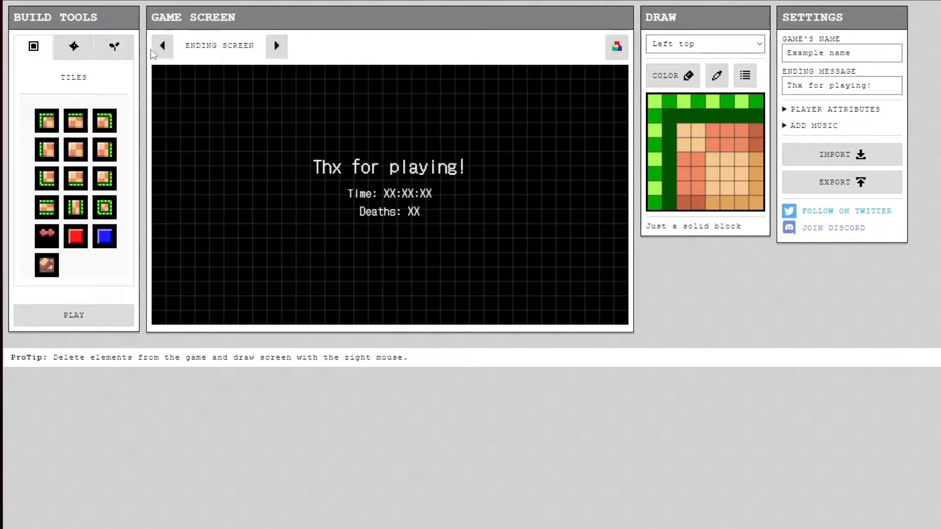
# Step: Add one more level after Level 1 and remove it again
pyautogui.click(162, 46)
pyautogui.click(304, 46)
pyautogui.click(162, 45)
pyautogui.click(331, 45)
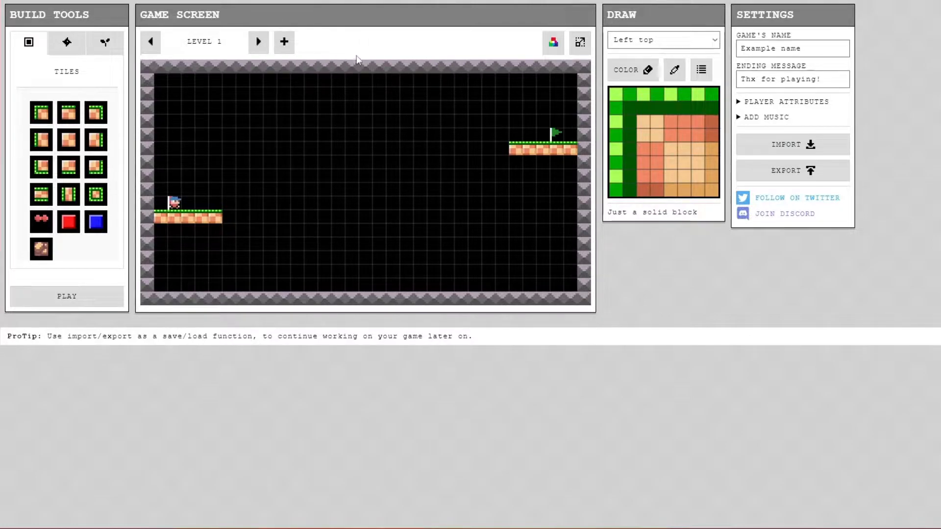
# Step: Open the world colors and try a muted red and the purple #7100E3 as background color
pyautogui.click(554, 44)
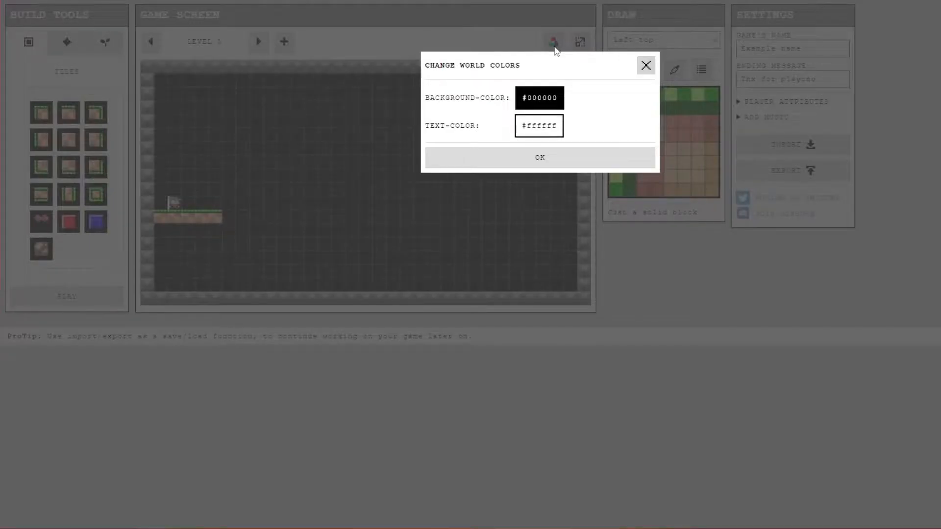
pyautogui.click(549, 96)
pyautogui.click(558, 132)
pyautogui.click(552, 113)
pyautogui.click(549, 106)
pyautogui.click(588, 161)
pyautogui.click(556, 103)
pyautogui.click(567, 214)
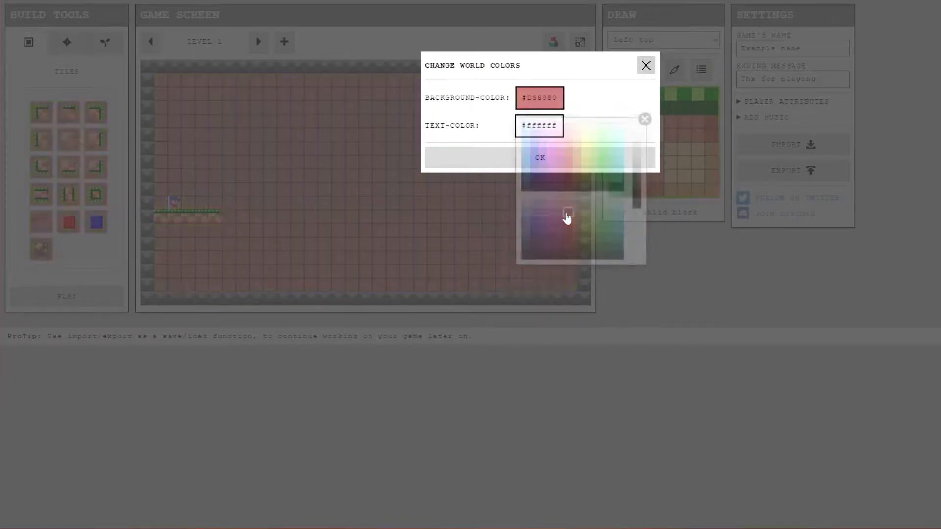
pyautogui.click(544, 98)
pyautogui.click(542, 157)
# Step: Set the world's background color to the light pink #FFC6E3 and apply it
pyautogui.click(549, 101)
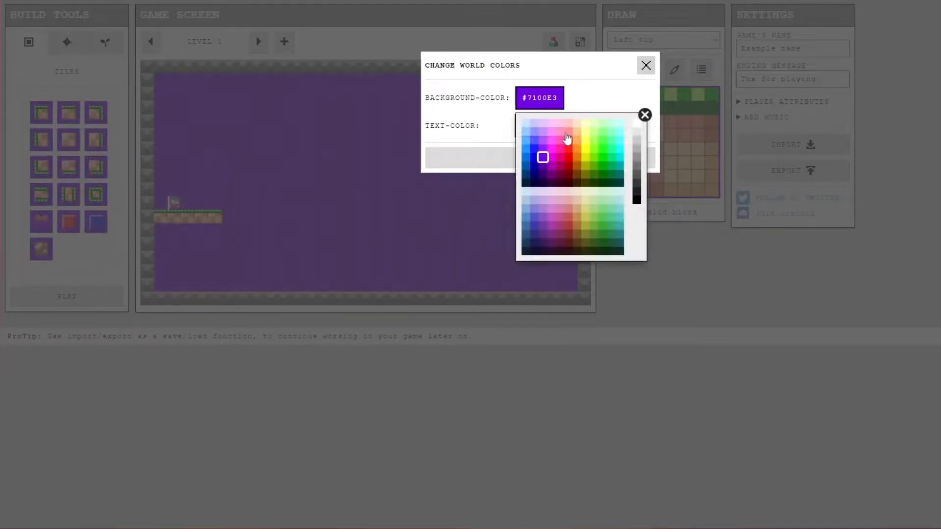
pyautogui.click(565, 130)
pyautogui.click(563, 131)
pyautogui.click(561, 128)
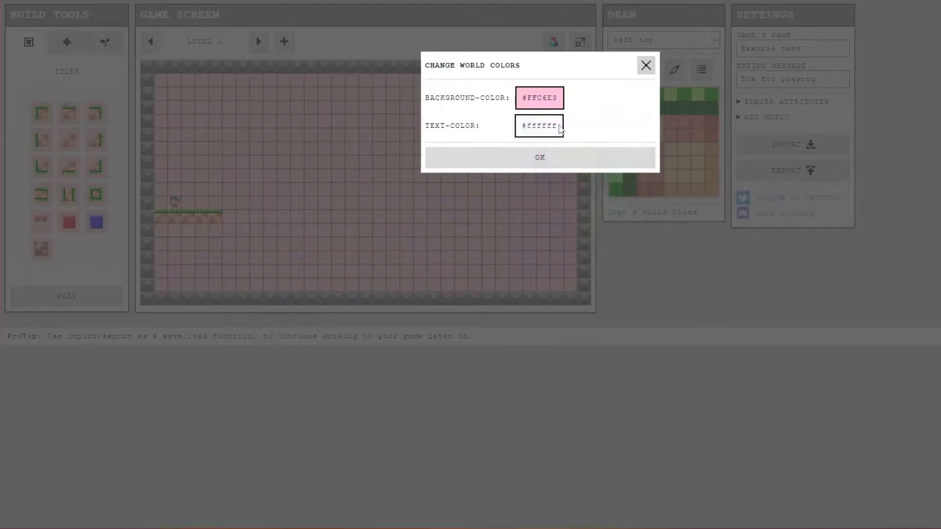
pyautogui.click(581, 158)
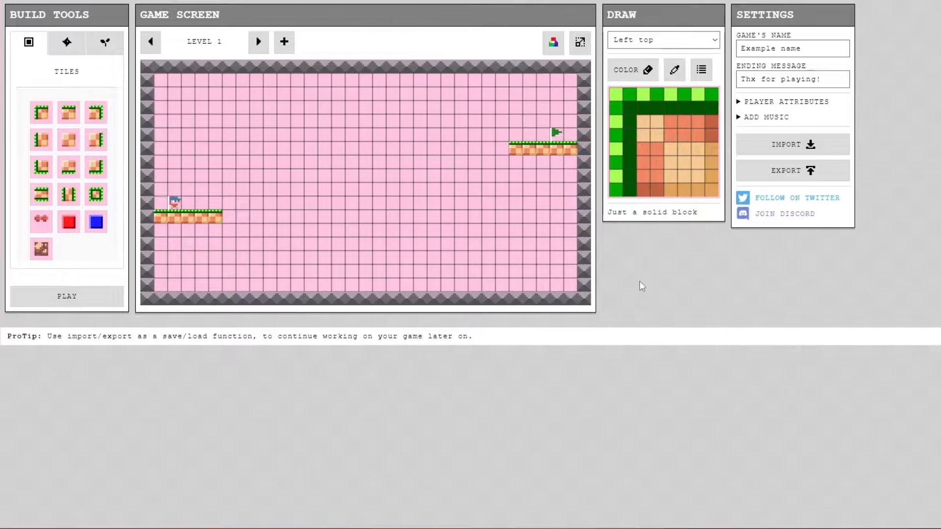
# Step: Look through the decoration and object sets of the build tools and return to the tiles
pyautogui.click(104, 41)
pyautogui.click(71, 45)
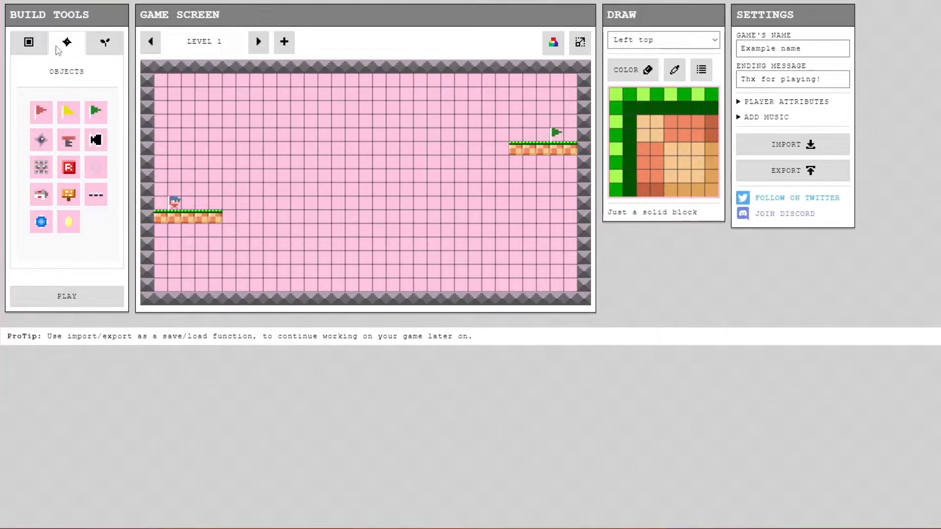
pyautogui.click(30, 43)
# Step: Set Level 1's width to 50 and view along the widened level
pyautogui.click(581, 43)
pyautogui.moveTo(489, 105); pyautogui.dragTo(404, 106)
pyautogui.write('50')
pyautogui.click(504, 183)
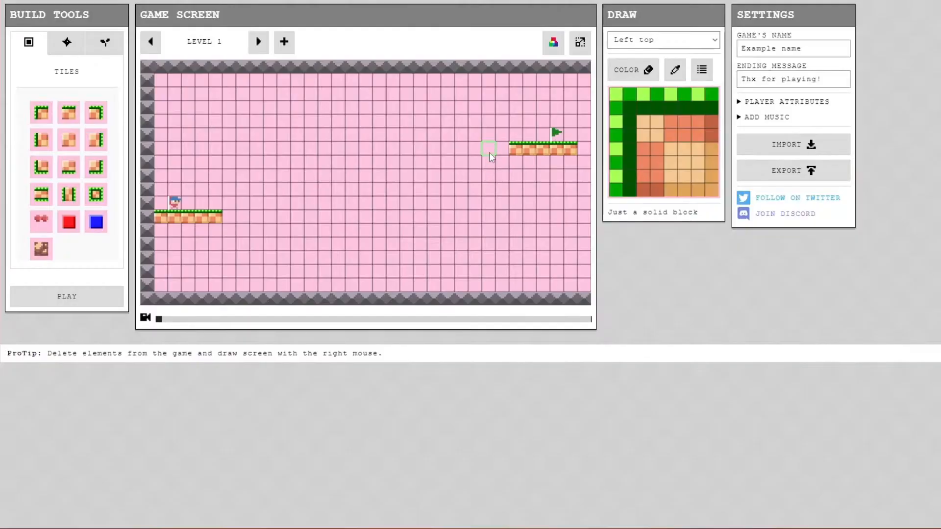
pyautogui.moveTo(159, 319); pyautogui.dragTo(17, 267)
# Step: Resize Level 1 to a width of 33 and a height of 60
pyautogui.click(578, 46)
pyautogui.hotkey('ctrl', 'a')
pyautogui.write('33')
pyautogui.press('Tab')
pyautogui.hotkey('ctrl', 'a')
pyautogui.write('60')
pyautogui.click(488, 182)
pyautogui.scroll(10, 448, 182)
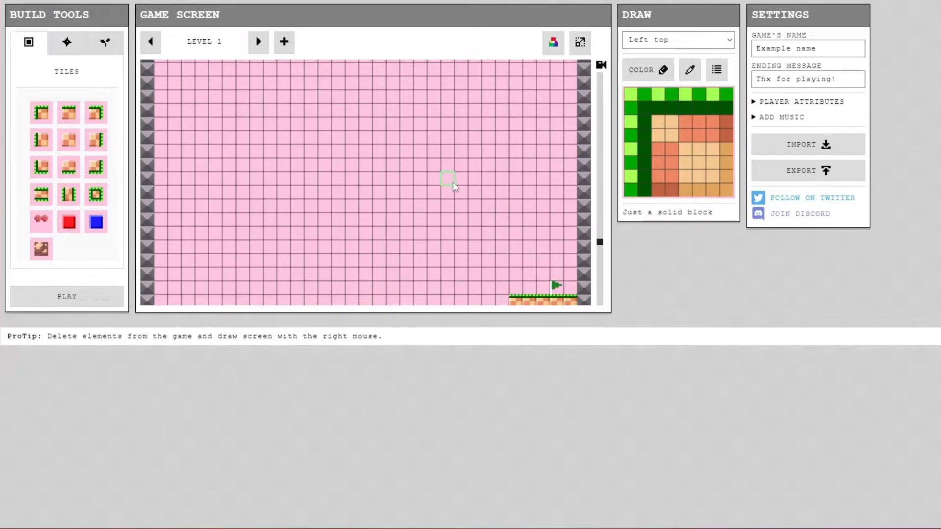
pyautogui.scroll(-5, 472, 178)
pyautogui.scroll(-5, 468, 179)
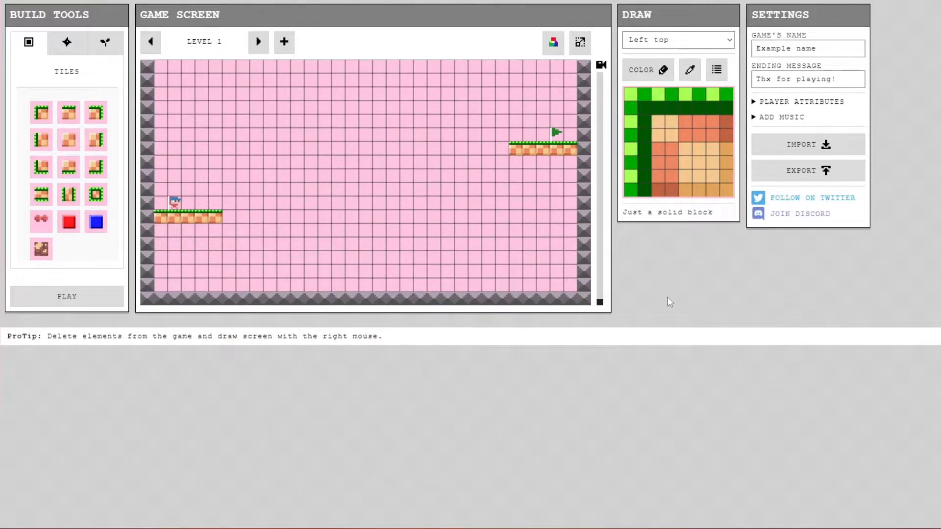
pyautogui.click(29, 42)
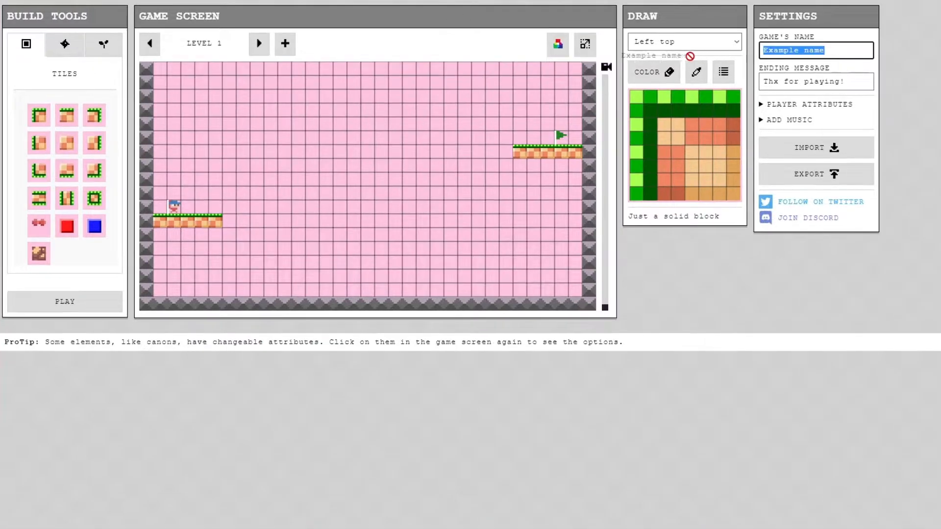
# Step: Rename the game as "YouTube Game!" and check the title on the start screen
pyautogui.moveTo(690, 56); pyautogui.dragTo(799, 77)
pyautogui.write('YouTub')
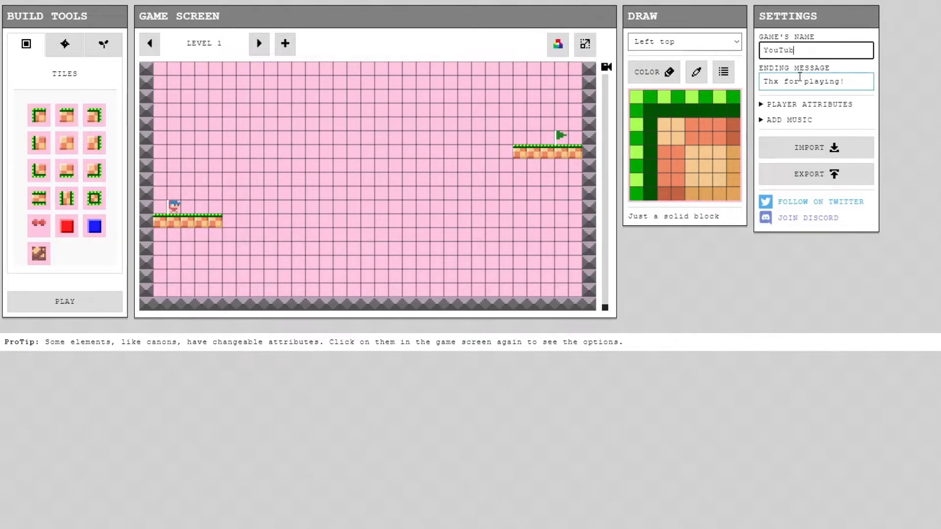
pyautogui.write('e Game!')
pyautogui.click(150, 44)
# Step: Change the ending message to "Like and Subscribe!", check it on the ending screen and return to Level 1
pyautogui.click(258, 44)
pyautogui.click(258, 43)
pyautogui.click(829, 80)
pyautogui.tripleClick(830, 80)
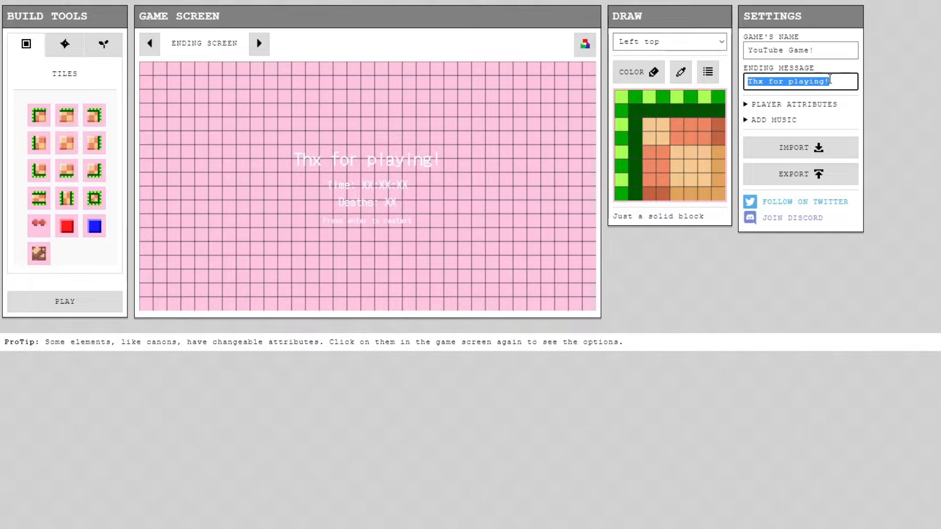
pyautogui.write('Like and')
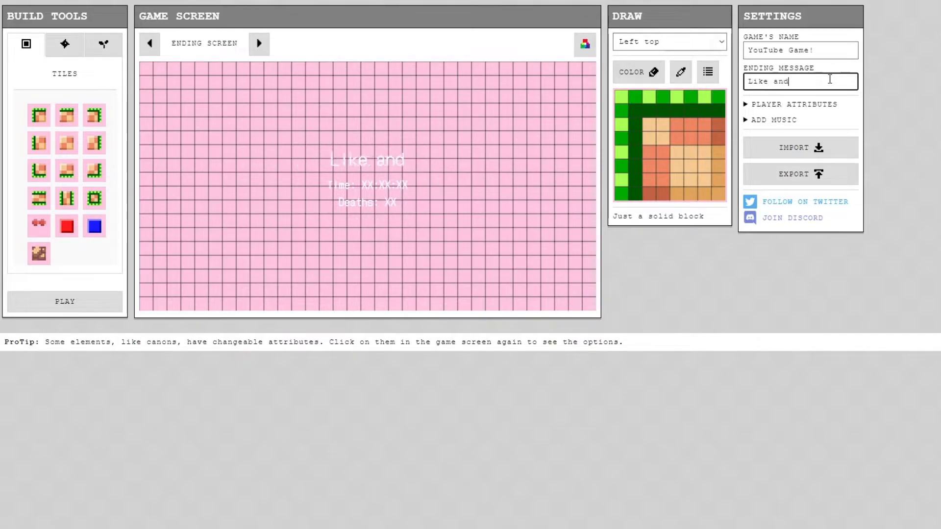
pyautogui.write(' Subscribe!')
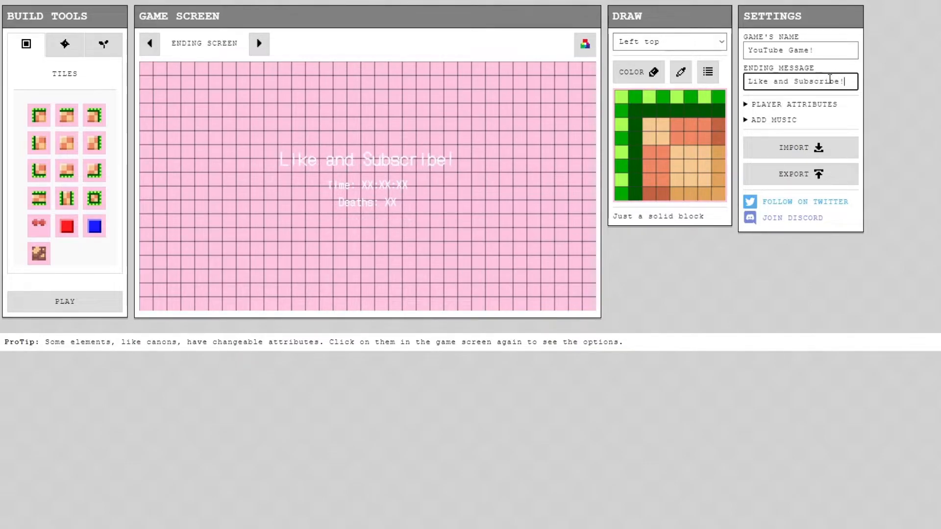
pyautogui.click(149, 43)
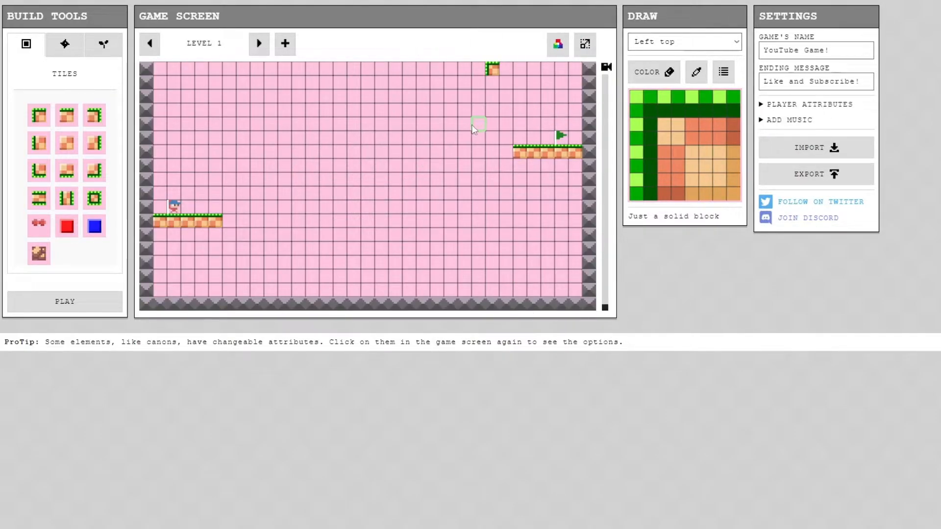
pyautogui.click(257, 47)
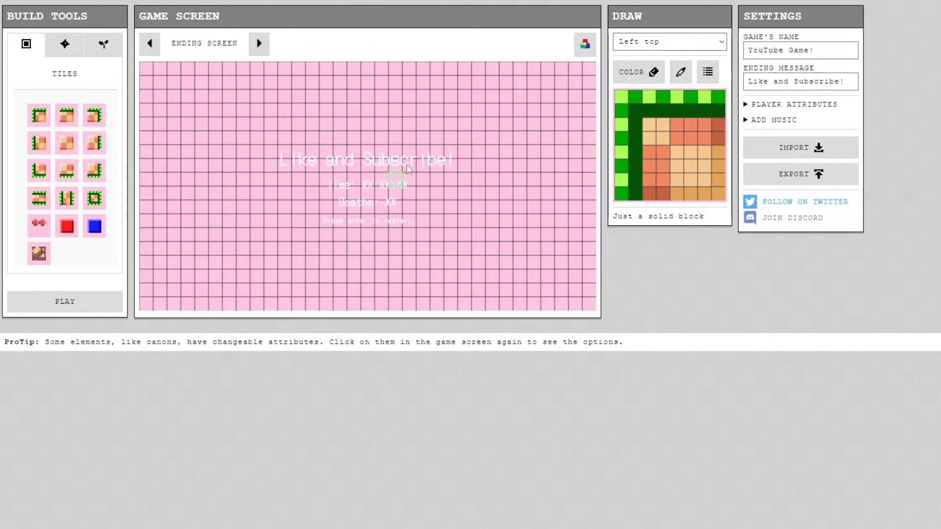
pyautogui.click(148, 44)
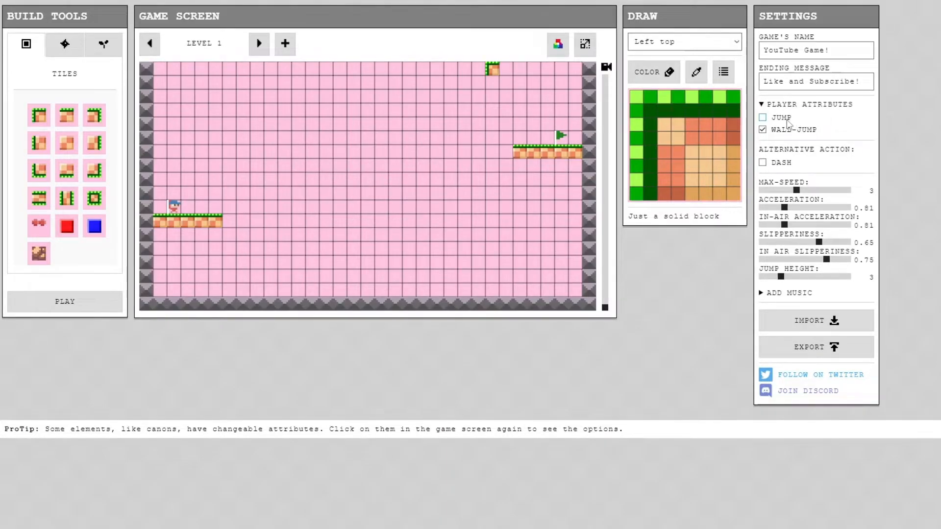
# Step: Turn off the player's Jump attribute and playtest moving the character in Level 1
pyautogui.press('space')
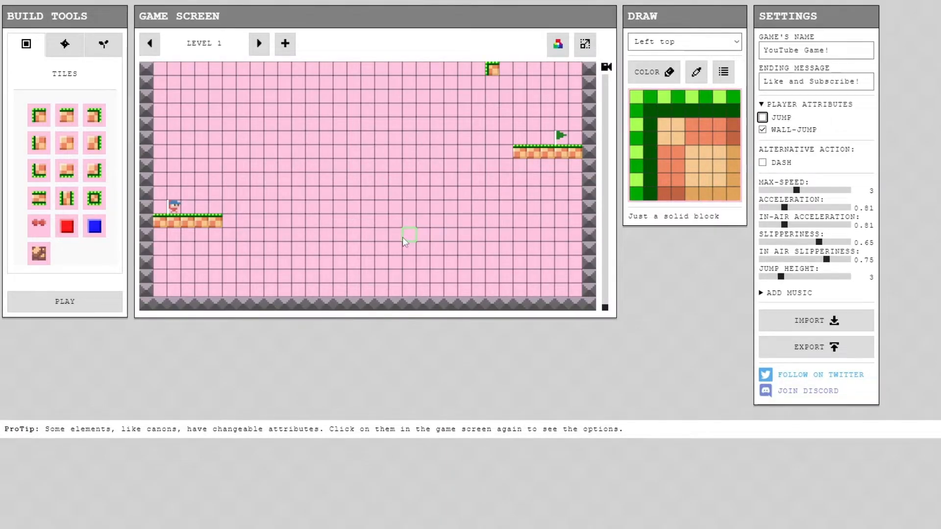
pyautogui.click(62, 301)
pyautogui.press('Right')
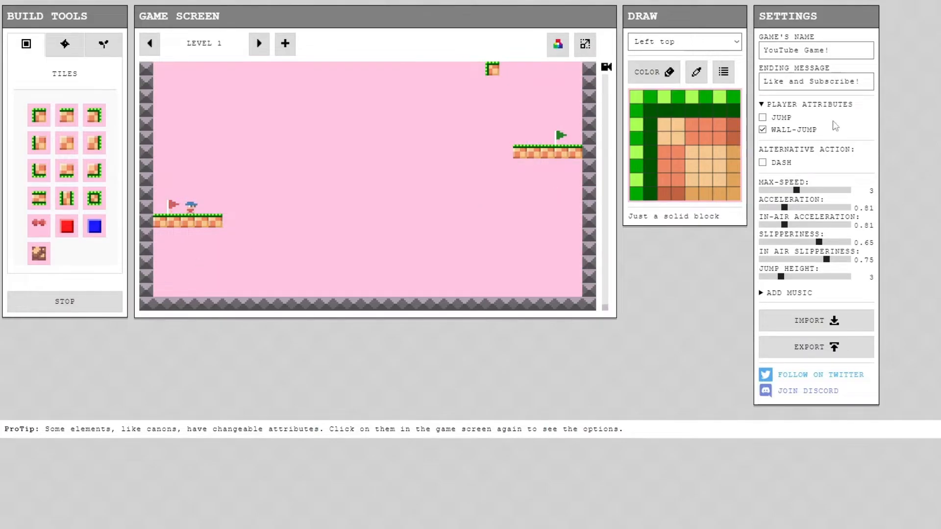
# Step: Turn the player's Jump attribute back on, test a jump and stop the playtest
pyautogui.click(779, 122)
pyautogui.press('Up')
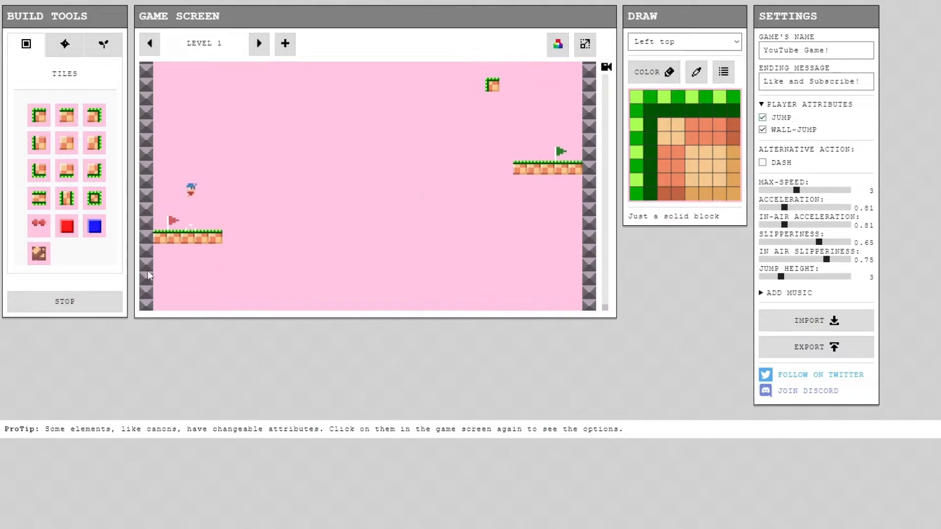
pyautogui.click(102, 304)
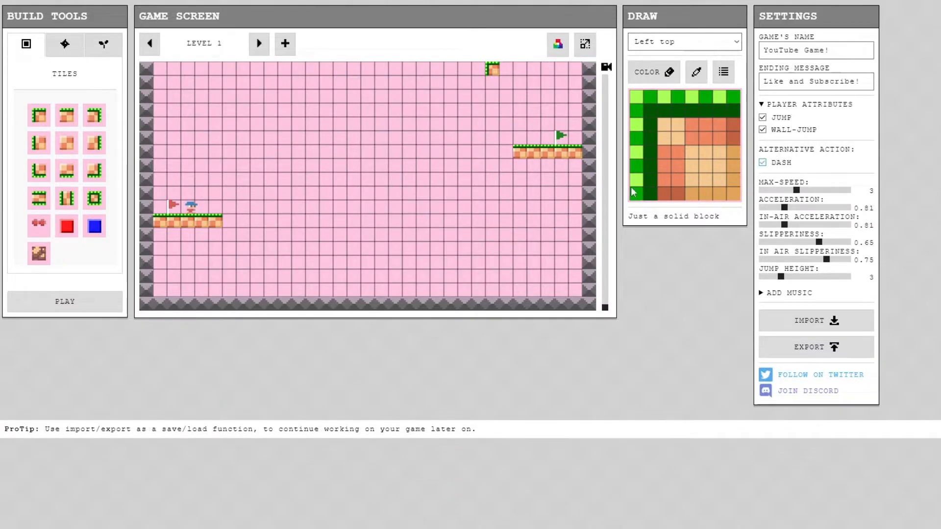
# Step: Playtest Level 1 with the Dash action enabled, and turn Dash off again
pyautogui.click(44, 306)
pyautogui.press('Right')
pyautogui.press('Left')
pyautogui.press('Right')
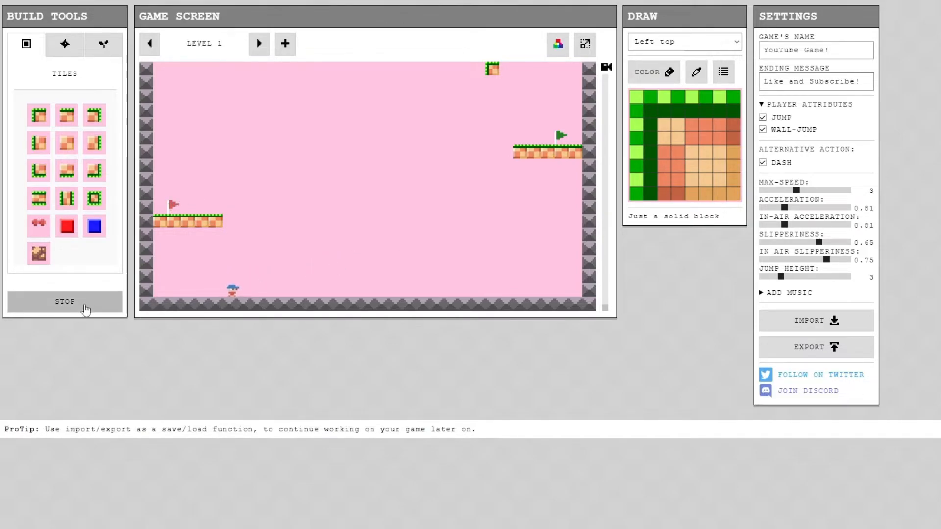
pyautogui.click(84, 312)
pyautogui.click(781, 163)
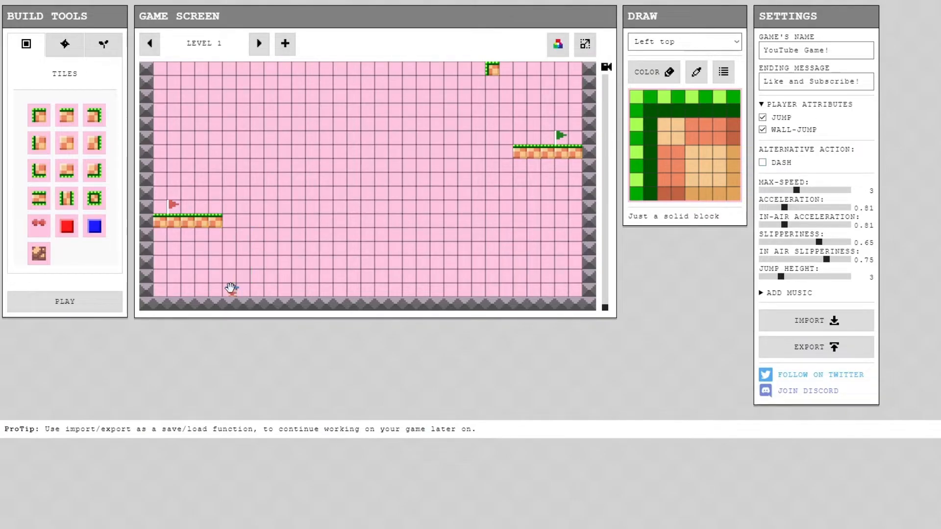
# Step: Move the player back above the starting platform, playtest its jumping and collapse the player attributes
pyautogui.moveTo(230, 288); pyautogui.dragTo(188, 194)
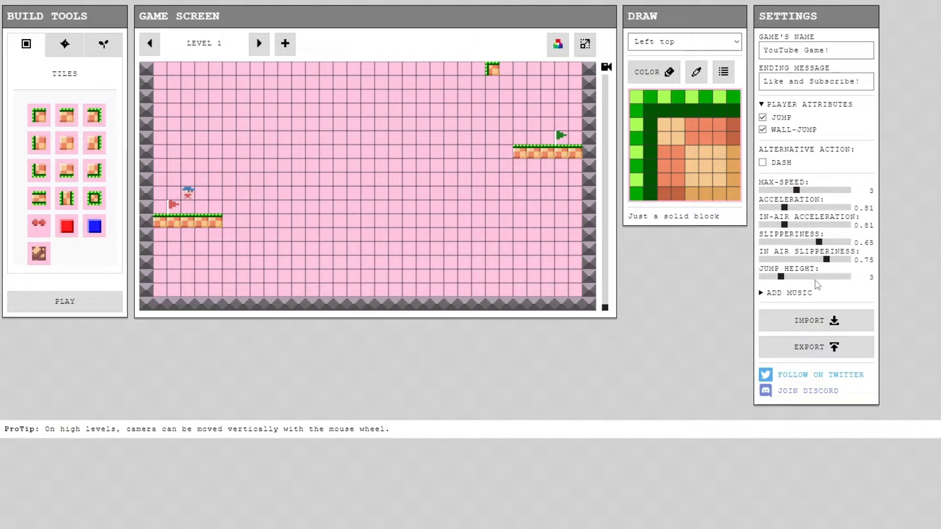
pyautogui.click(118, 297)
pyautogui.click(98, 297)
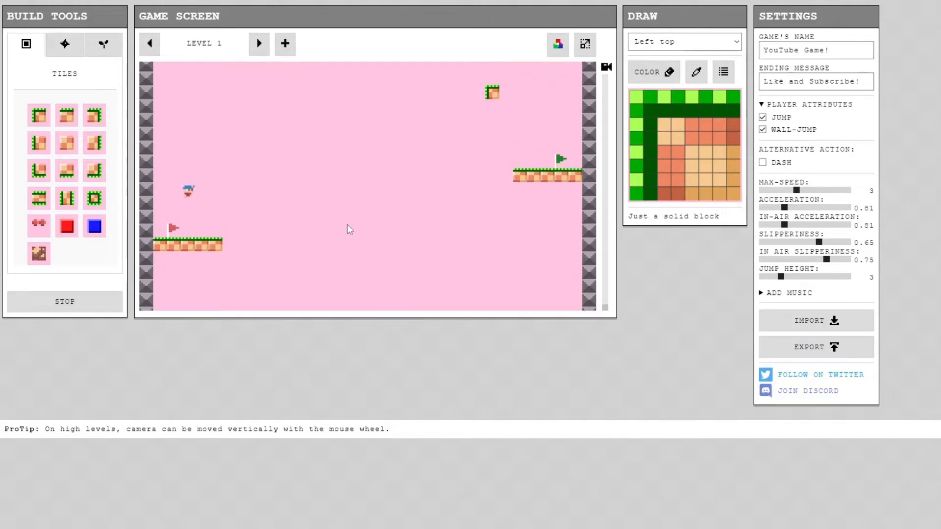
pyautogui.press('space')
pyautogui.press('space')
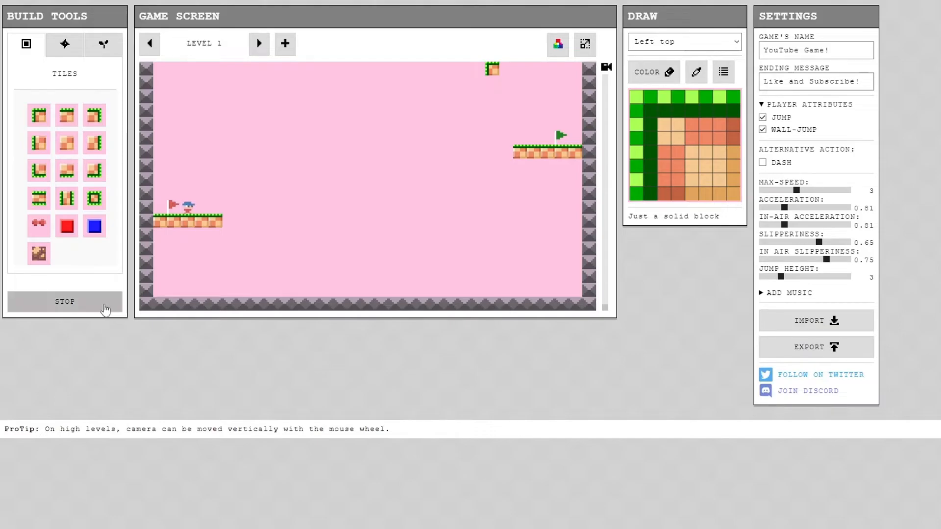
pyautogui.click(105, 309)
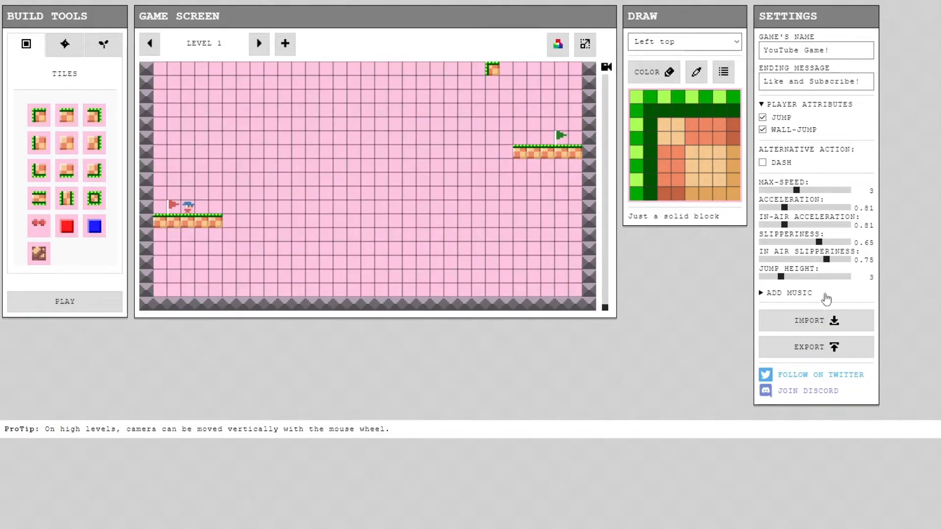
pyautogui.click(807, 105)
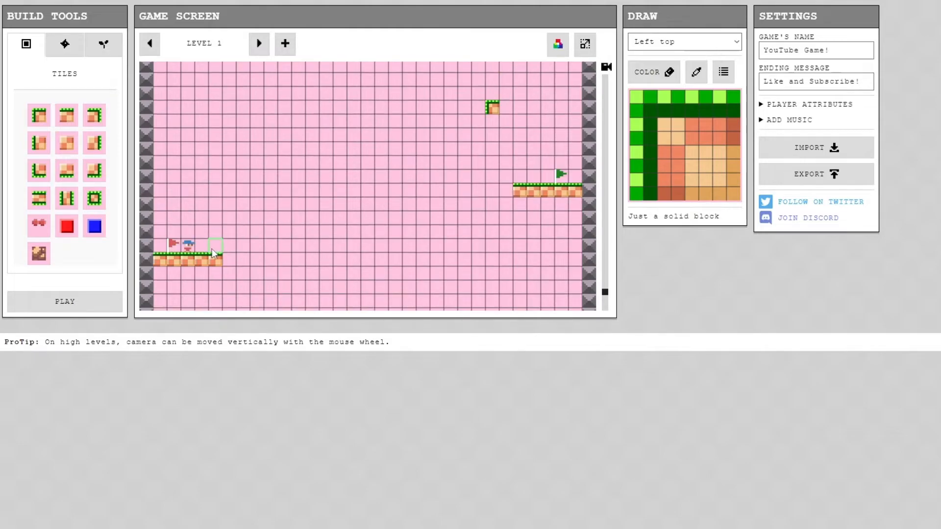
# Step: Set the player's Max-Speed to 5 and playtest running across the floor of Level 1
pyautogui.click(857, 106)
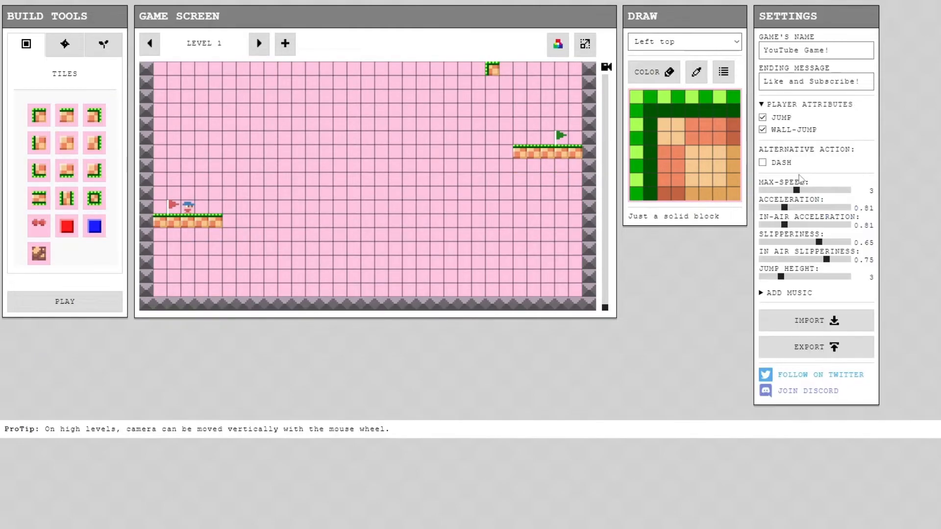
pyautogui.moveTo(809, 191); pyautogui.dragTo(831, 191)
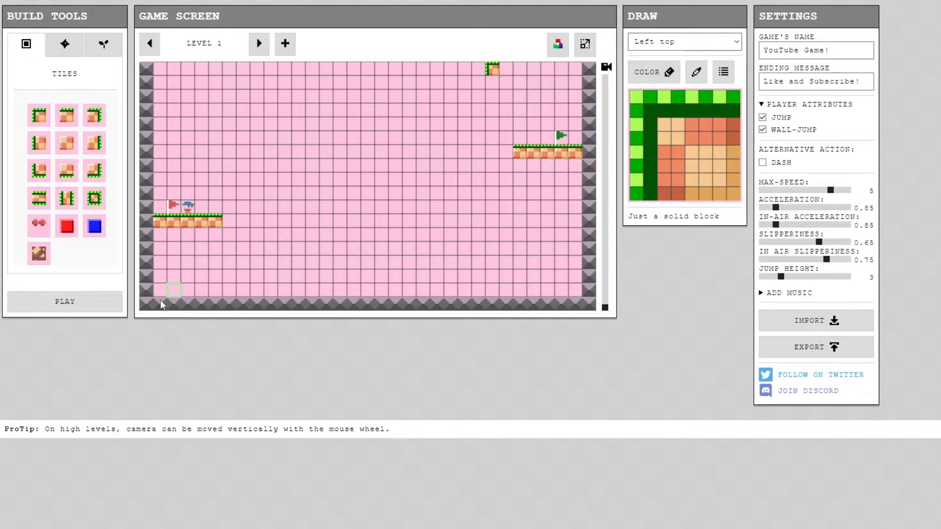
pyautogui.click(115, 302)
pyautogui.press('Right')
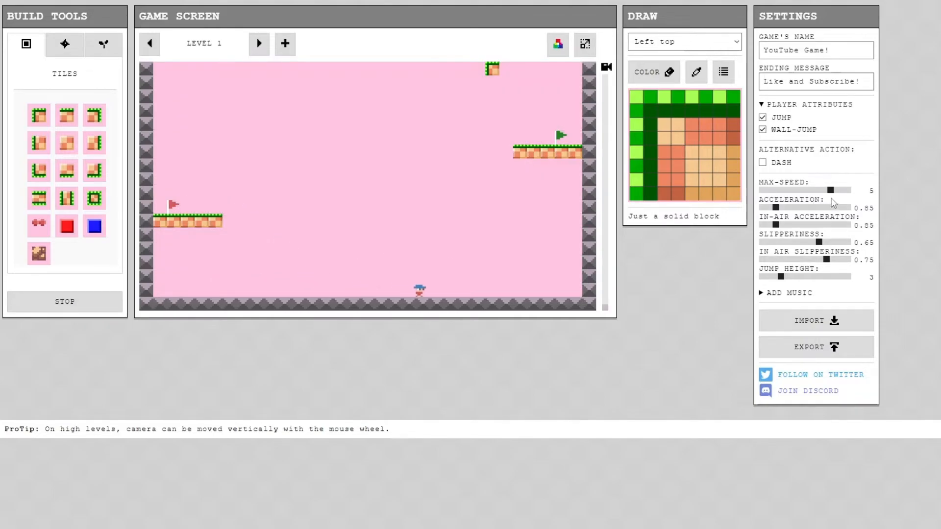
# Step: Try a lower Max-Speed during the playtest, and set the player's Max-Speed and Acceleration both to 6
pyautogui.moveTo(769, 190); pyautogui.dragTo(740, 193)
pyautogui.press('Left')
pyautogui.moveTo(836, 208); pyautogui.dragTo(850, 208)
pyautogui.click(849, 191)
pyautogui.moveTo(775, 207); pyautogui.dragTo(903, 210)
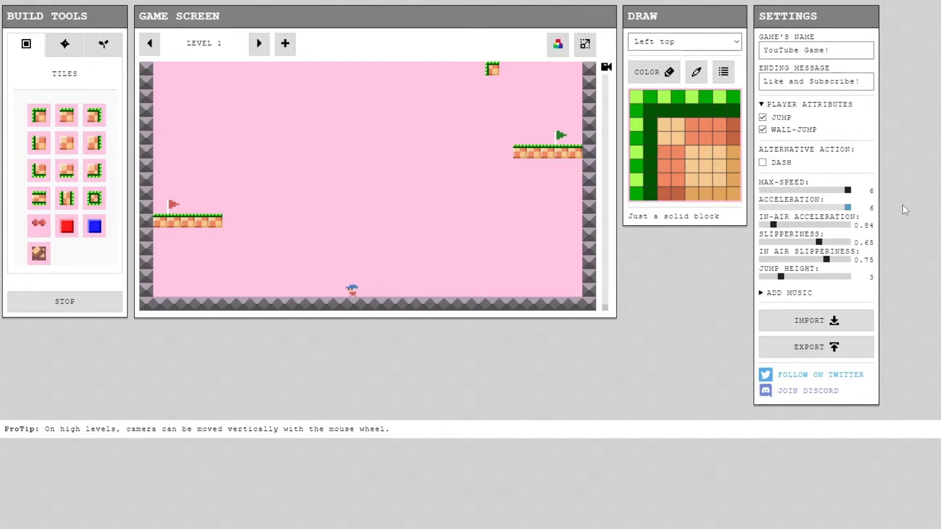
# Step: Playtest running and jumping in both directions with the raised speed and acceleration, and stop the playtest
pyautogui.press('Left')
pyautogui.press('Right')
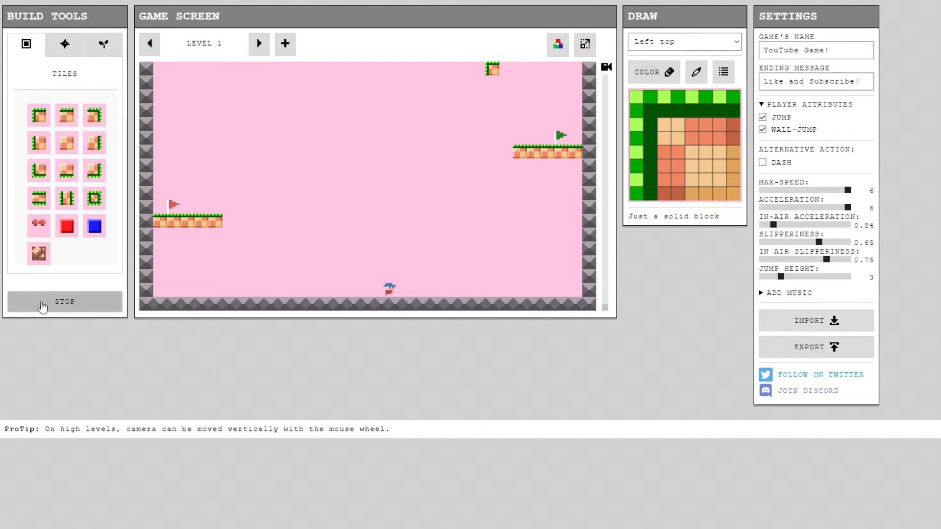
pyautogui.press('Left')
pyautogui.press('space')
pyautogui.press('space')
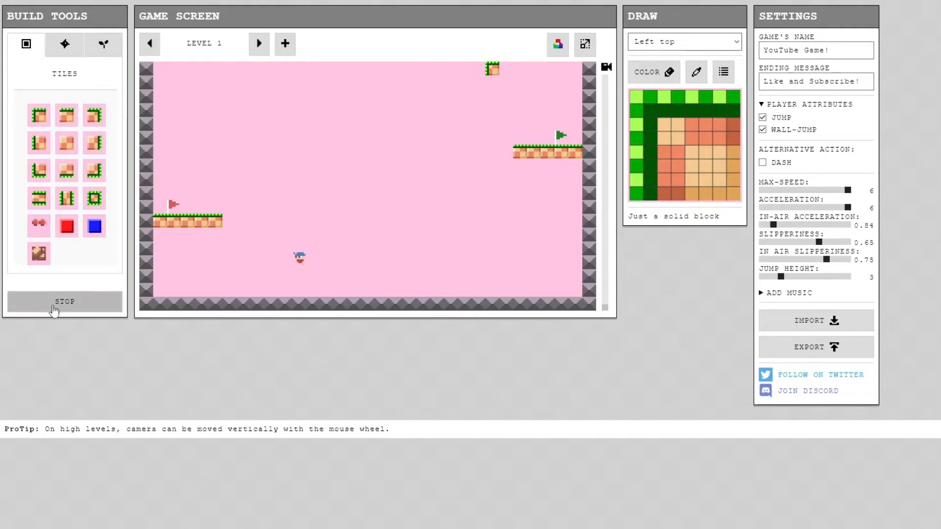
pyautogui.press('Right')
pyautogui.click(67, 312)
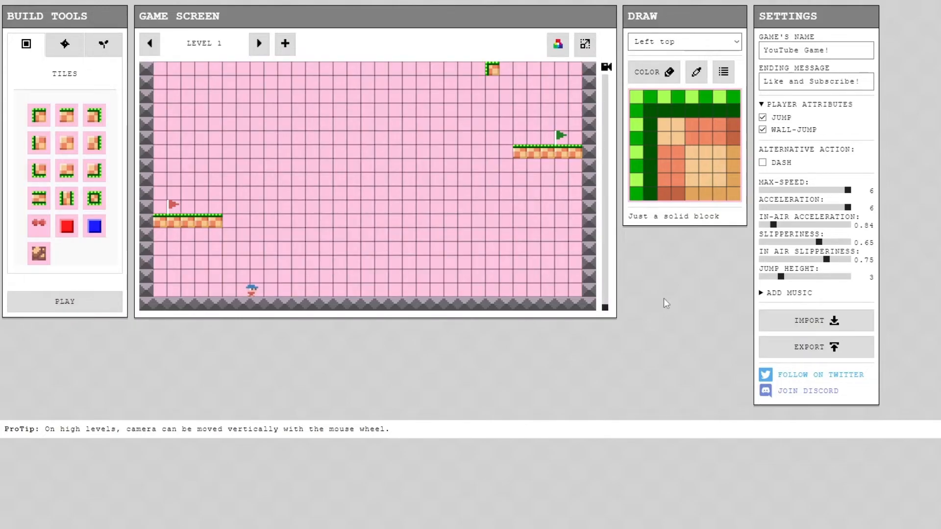
# Step: Switch from the player attributes to the music settings, move the player back onto the starting platform and inspect the song URL field
pyautogui.click(792, 294)
pyautogui.click(787, 104)
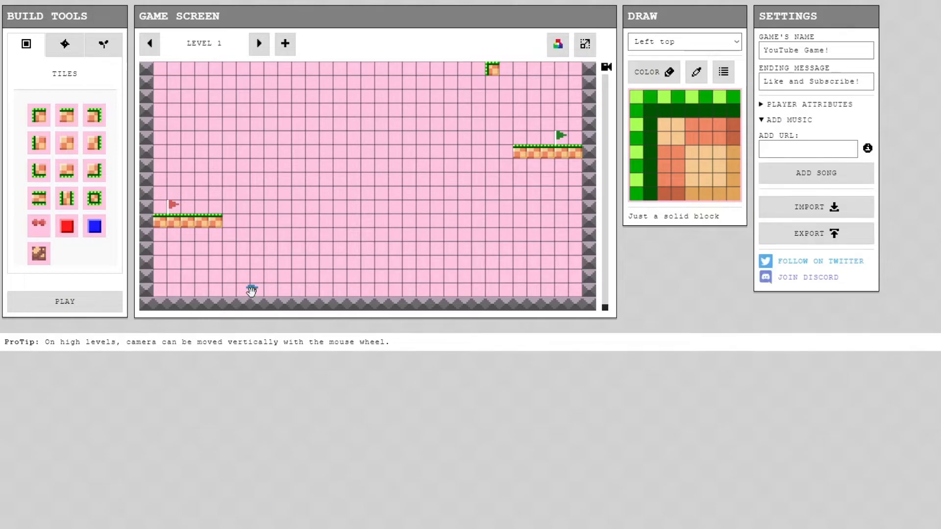
pyautogui.moveTo(252, 284); pyautogui.dragTo(202, 202)
pyautogui.click(821, 148)
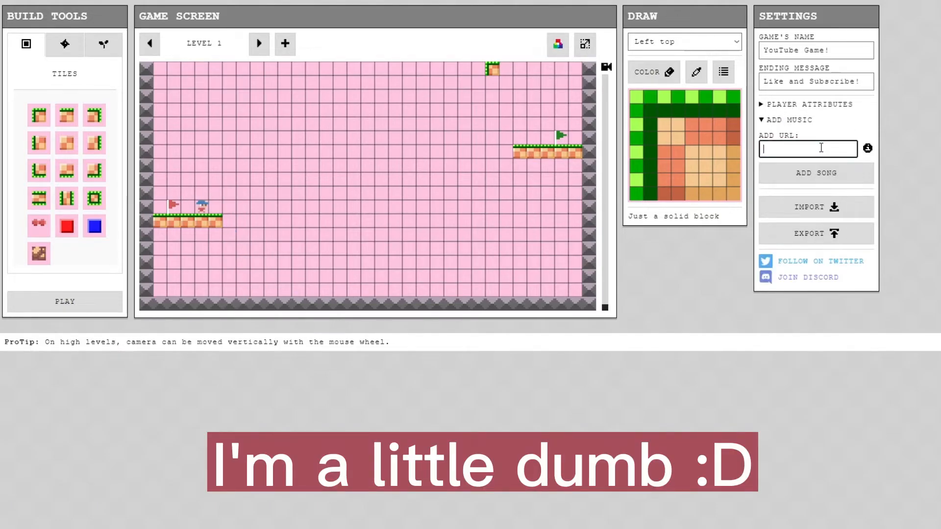
pyautogui.moveTo(867, 150)
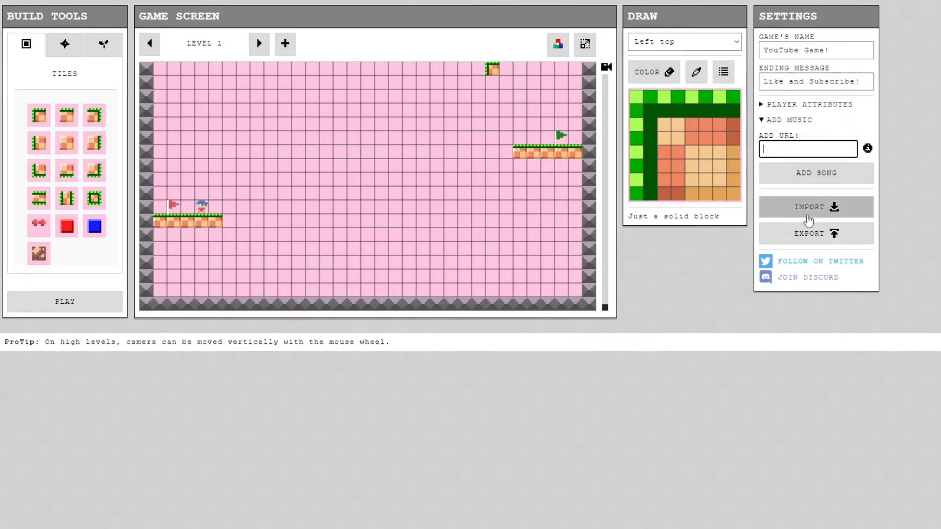
# Step: Export the game and reload the editor page despite unsaved changes
pyautogui.click(770, 209)
pyautogui.click(777, 396)
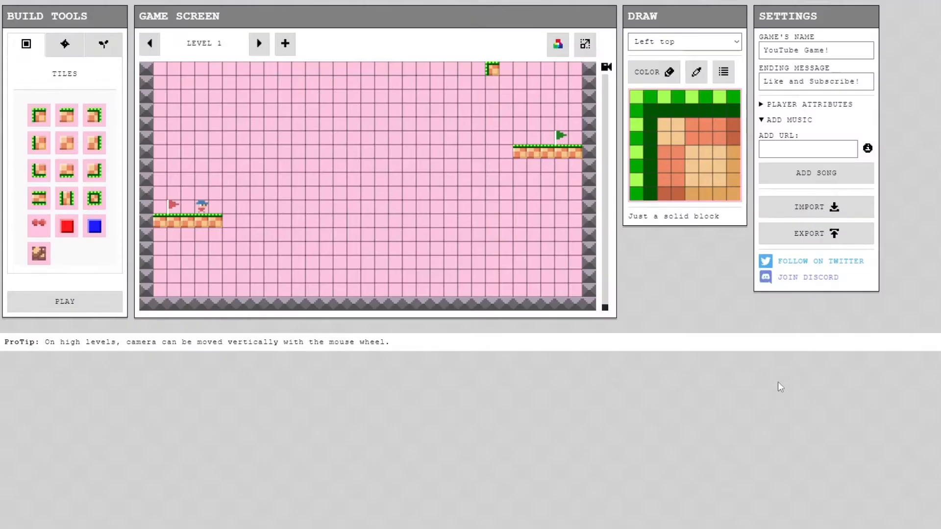
pyautogui.click(812, 239)
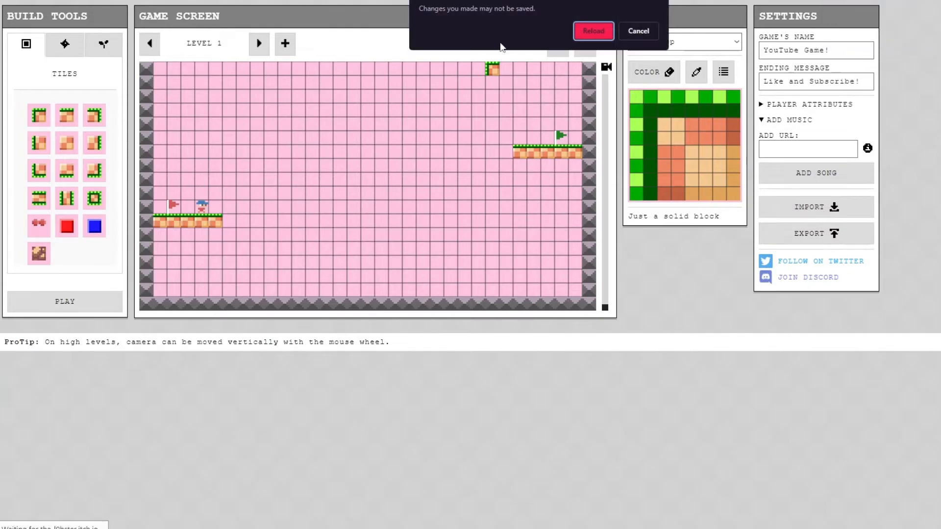
pyautogui.click(584, 32)
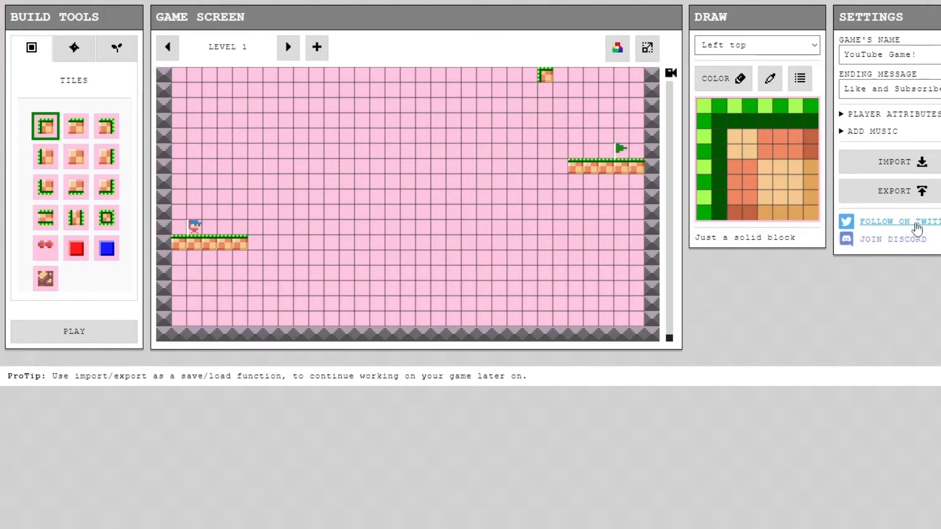
# Step: Open the game maker's linked Twitter profile
pyautogui.click(917, 224)
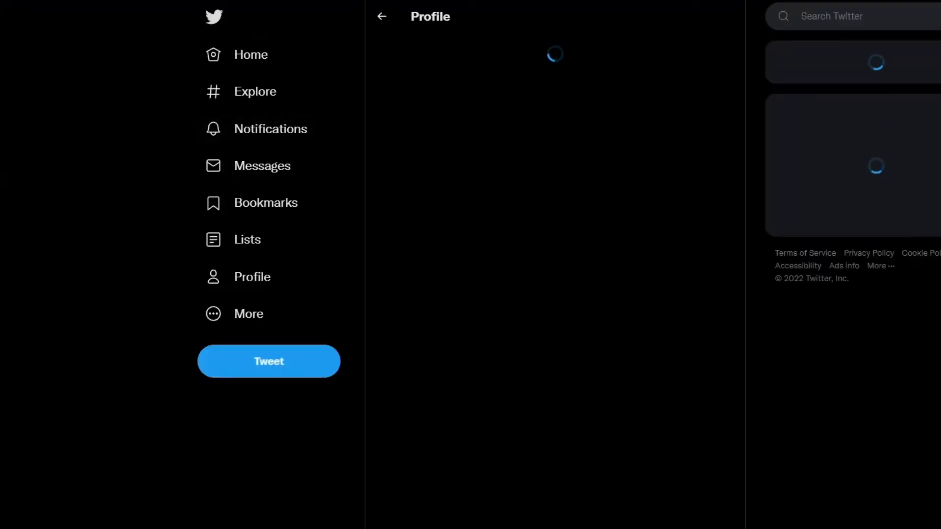